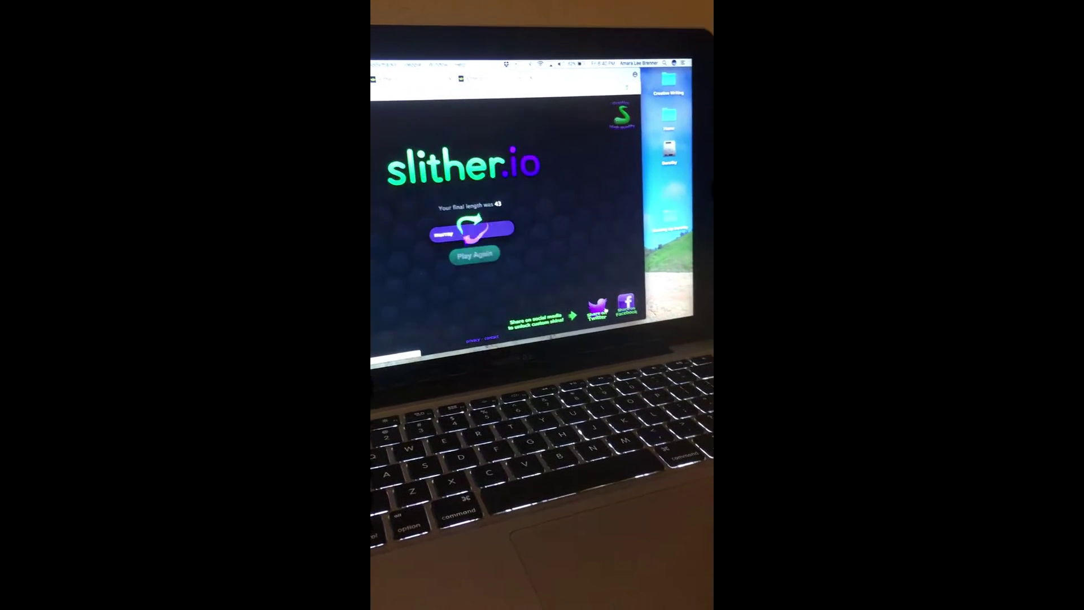
pyautogui.click(498, 261)
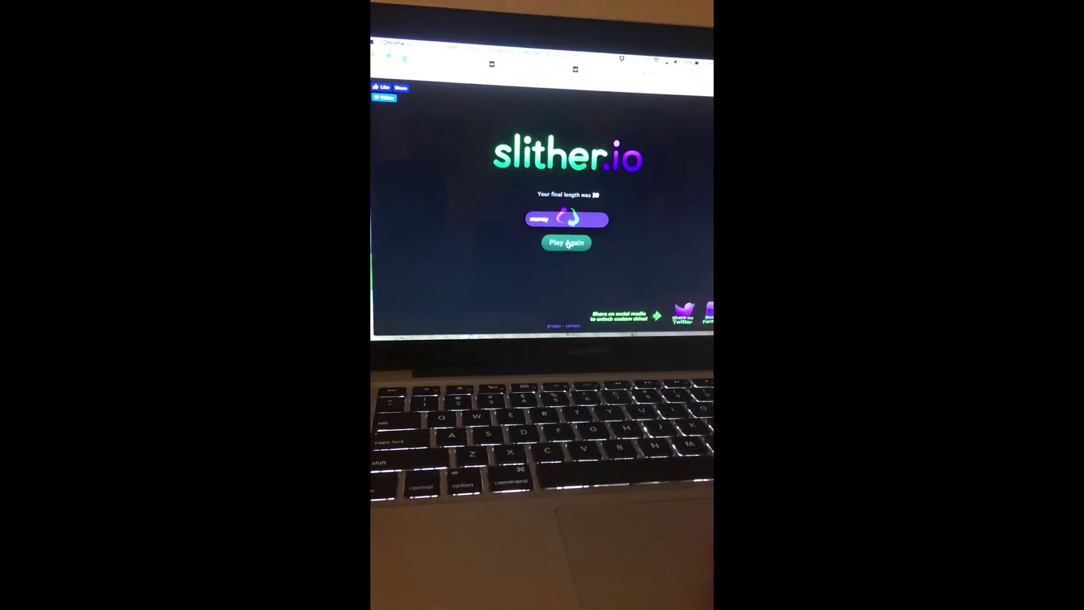
# Play a round until the snake dies at length 35, then start another round
pyautogui.click(516, 193)
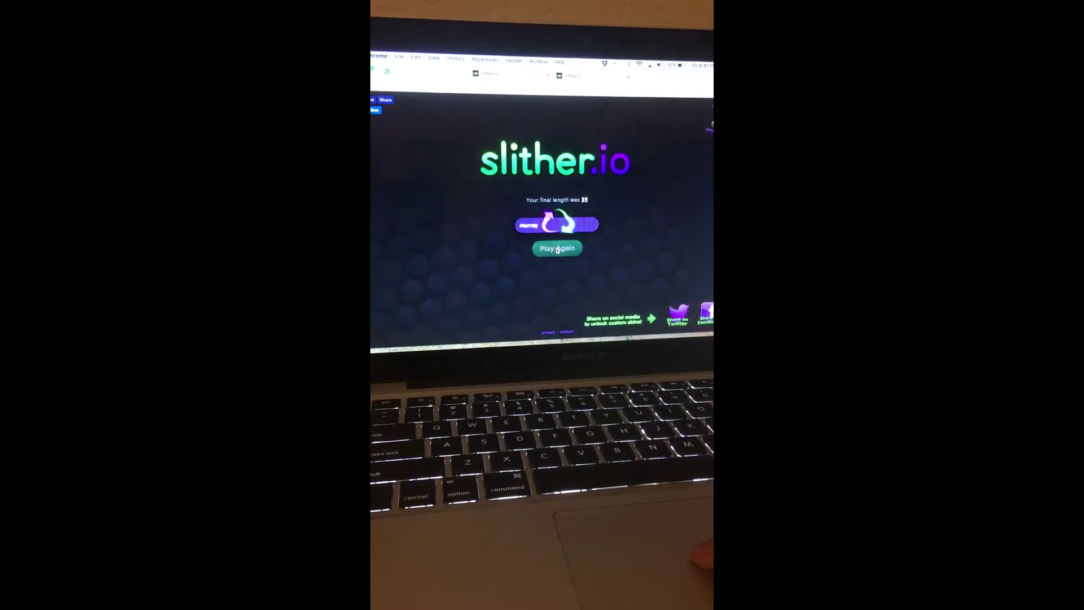
# Begin a fresh round with a newly spawned small snake on the playfield
pyautogui.click(557, 249)
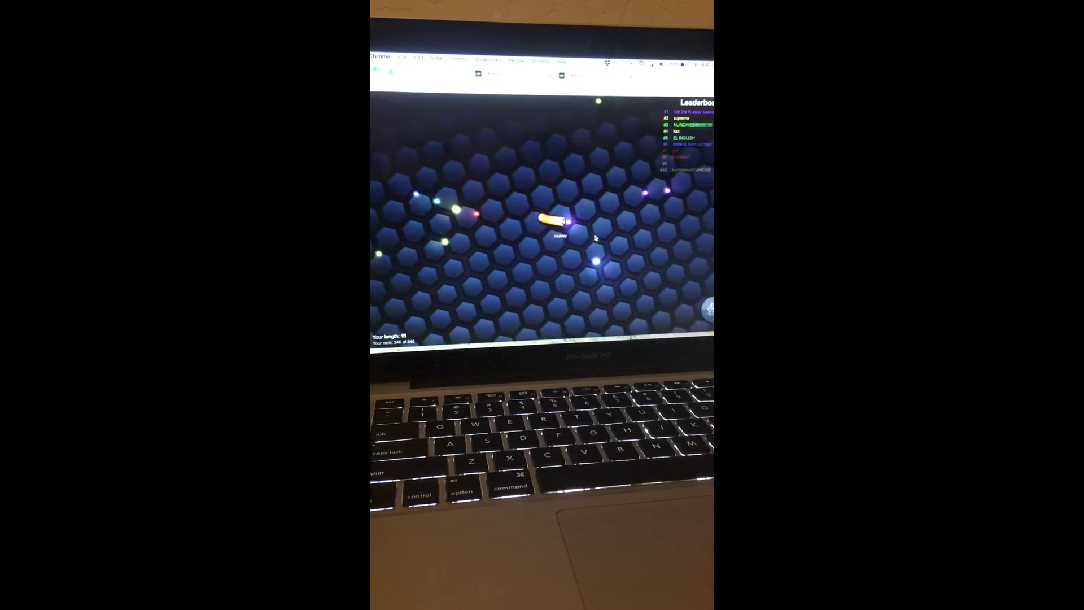